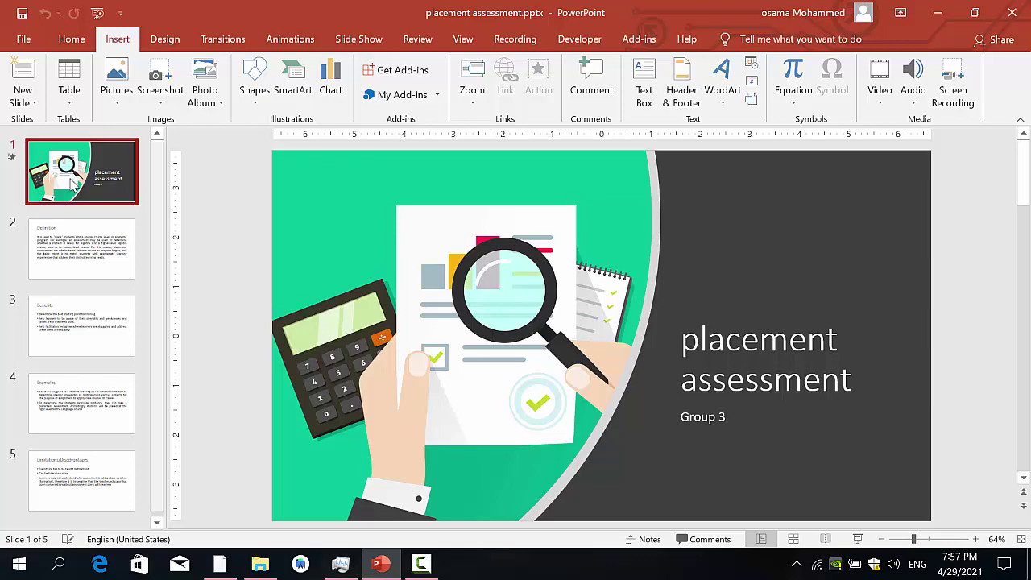
- Add a text box reading "Go to Examples" below the paragraph on the Definition slide
left_click(91, 245)
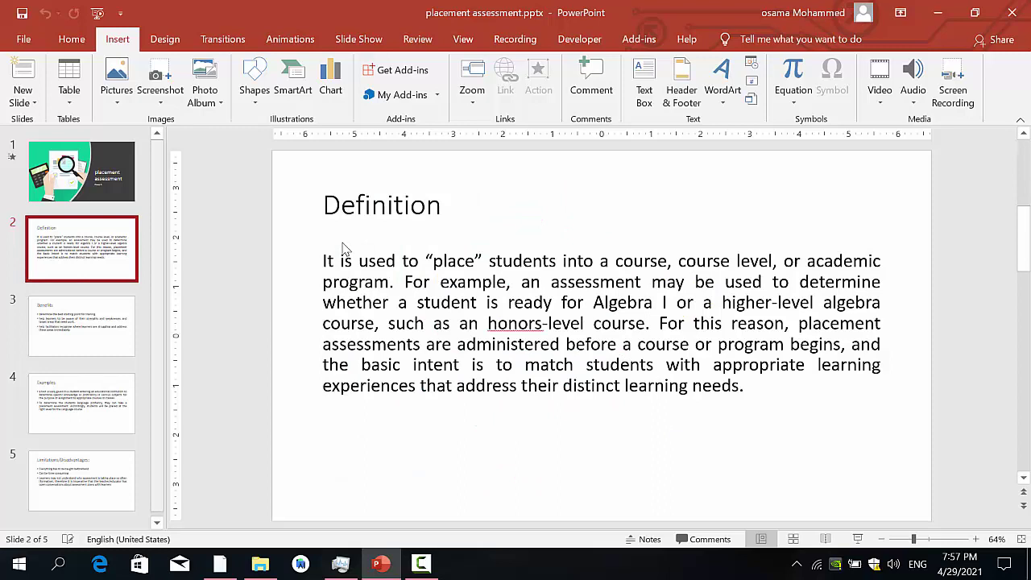
left_click(348, 250)
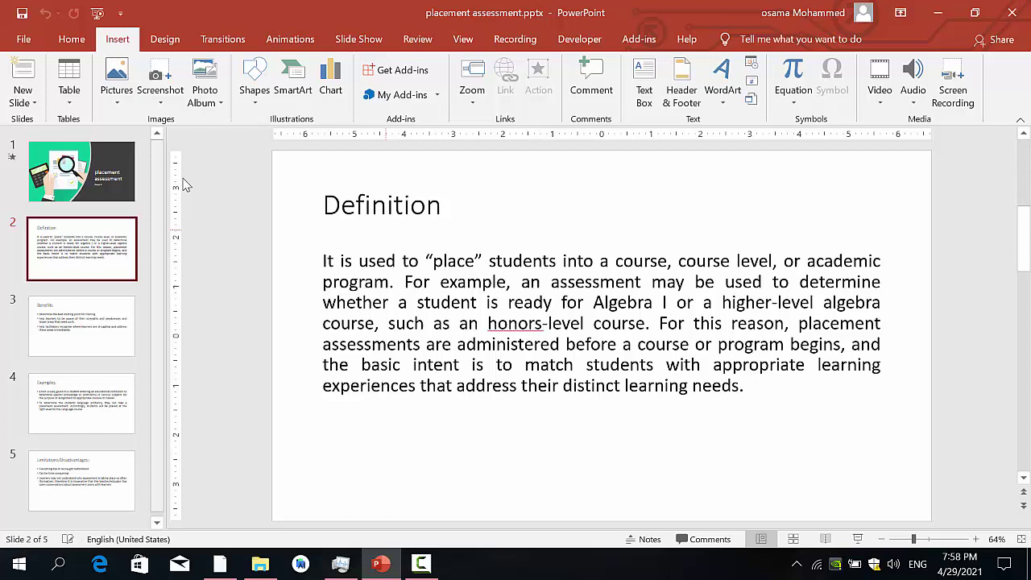
left_click(127, 260)
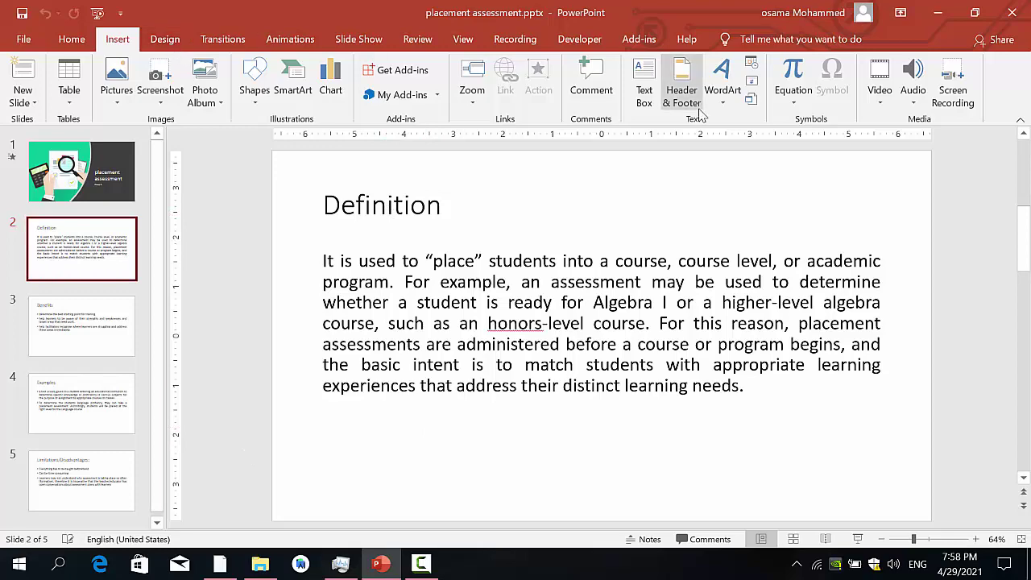
left_click(643, 81)
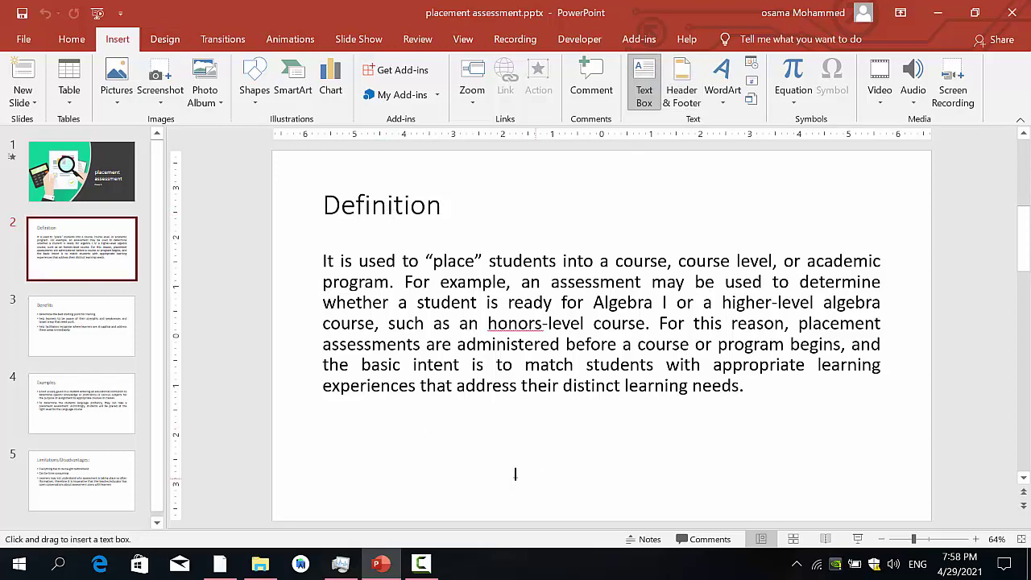
left_click(461, 453)
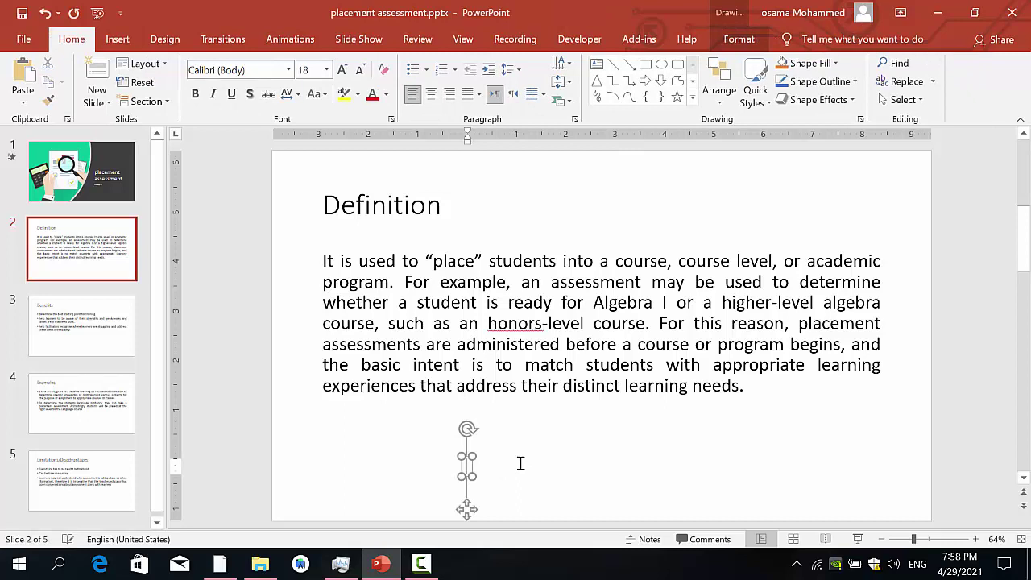
type("Go to")
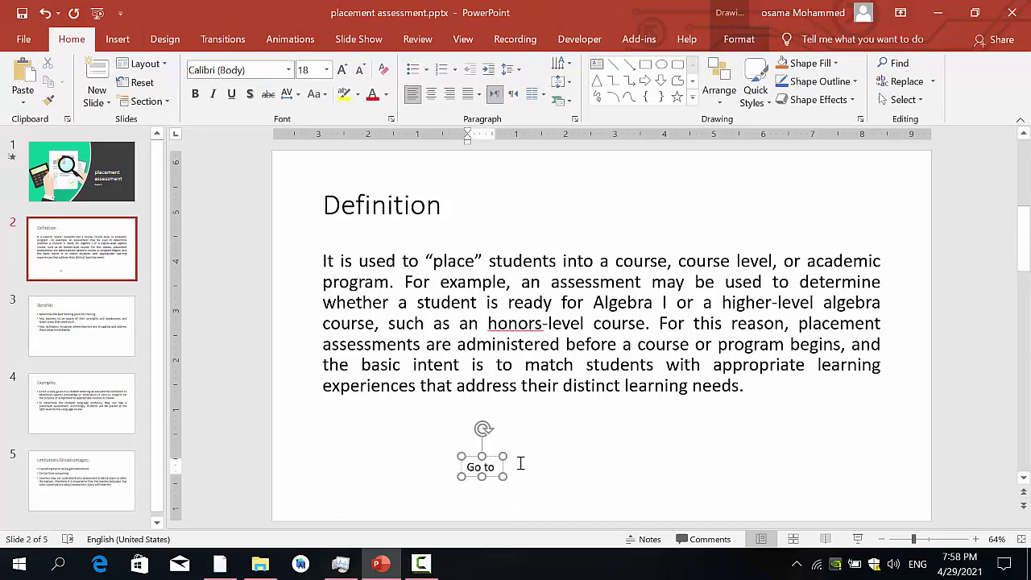
type("Examples")
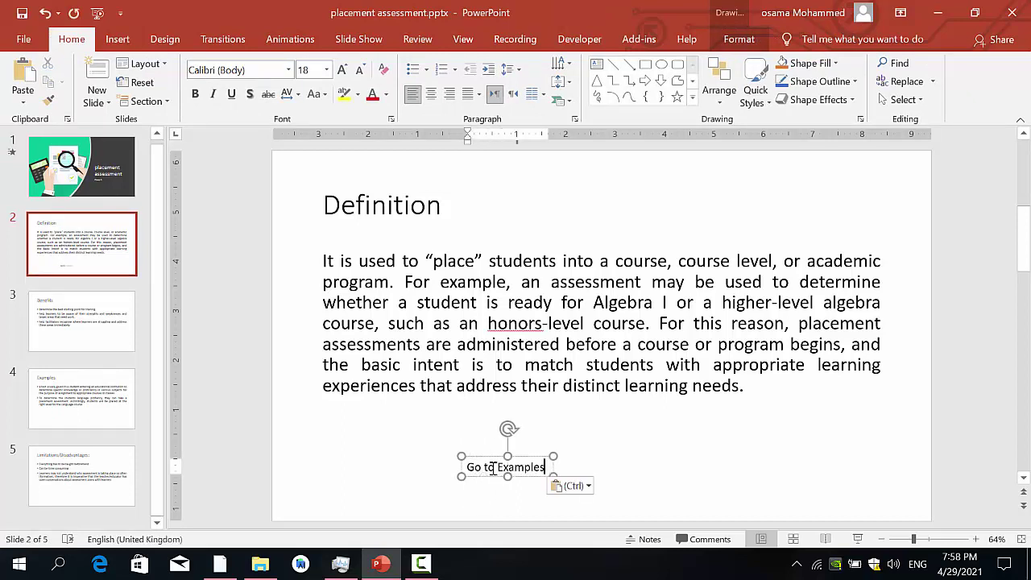
left_click(576, 461)
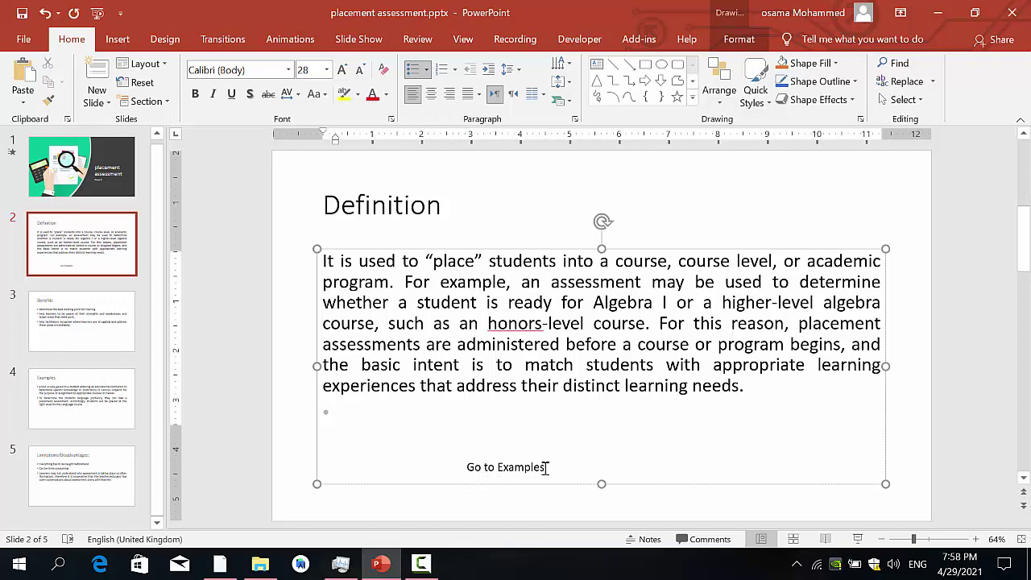
- Look at the Examples slide and return to the Definition slide
left_click_drag(546, 468, 466, 471)
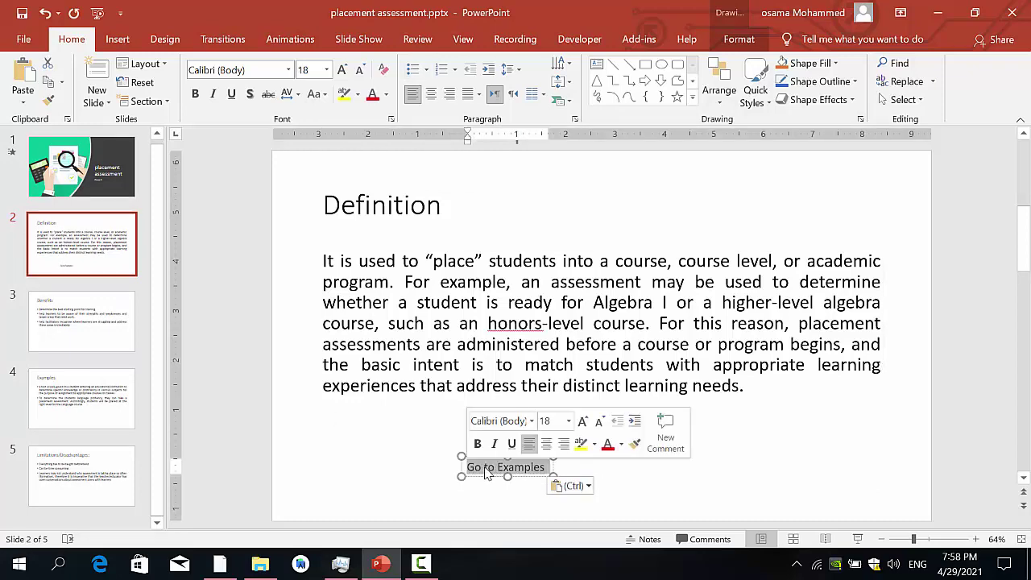
left_click(71, 422)
left_click(78, 260)
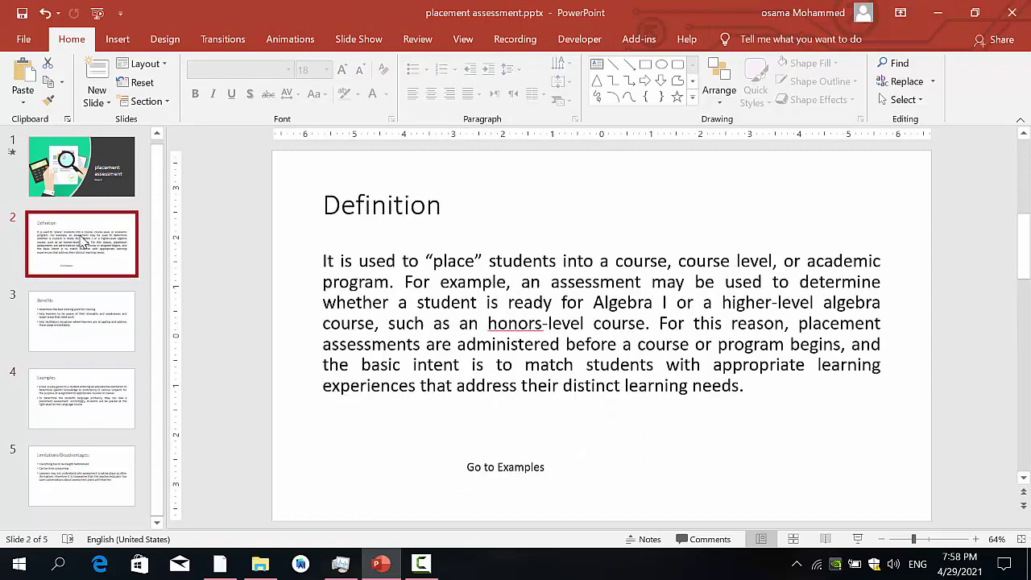
- Hyperlink the "Go to Examples" text to slide 4, Examples, as a place in this document
left_click_drag(546, 467, 468, 471)
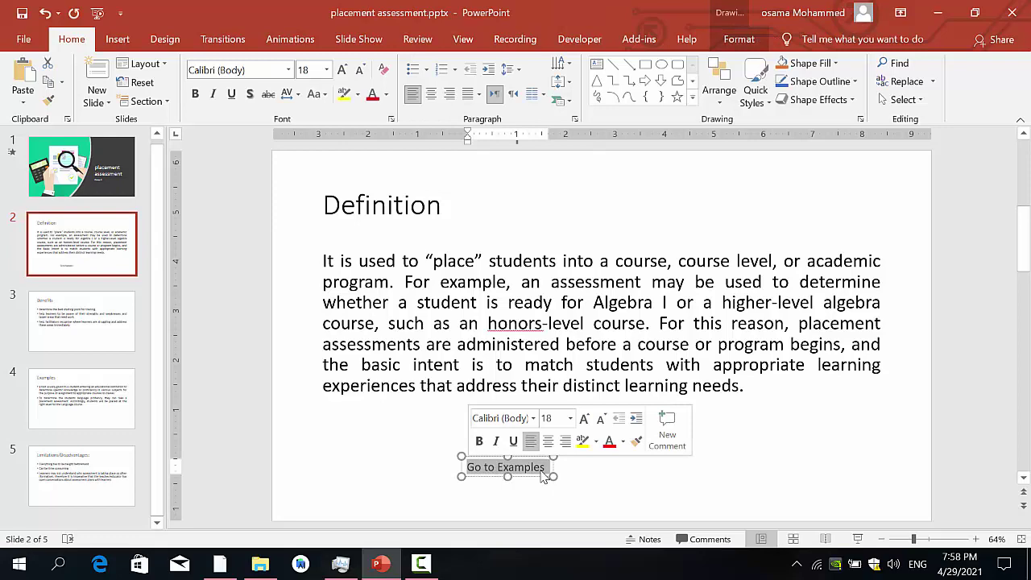
left_click(117, 40)
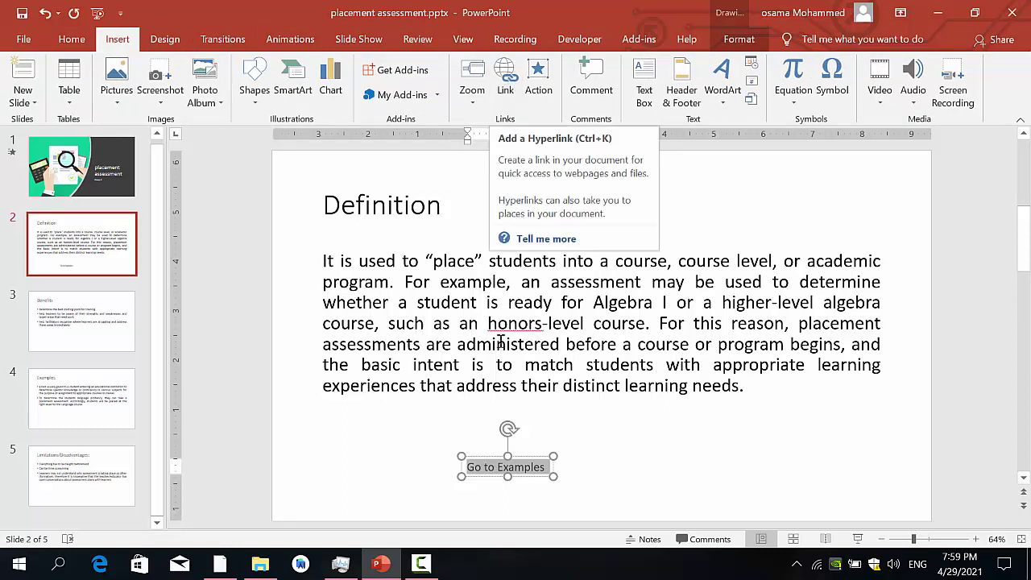
right_click(523, 471)
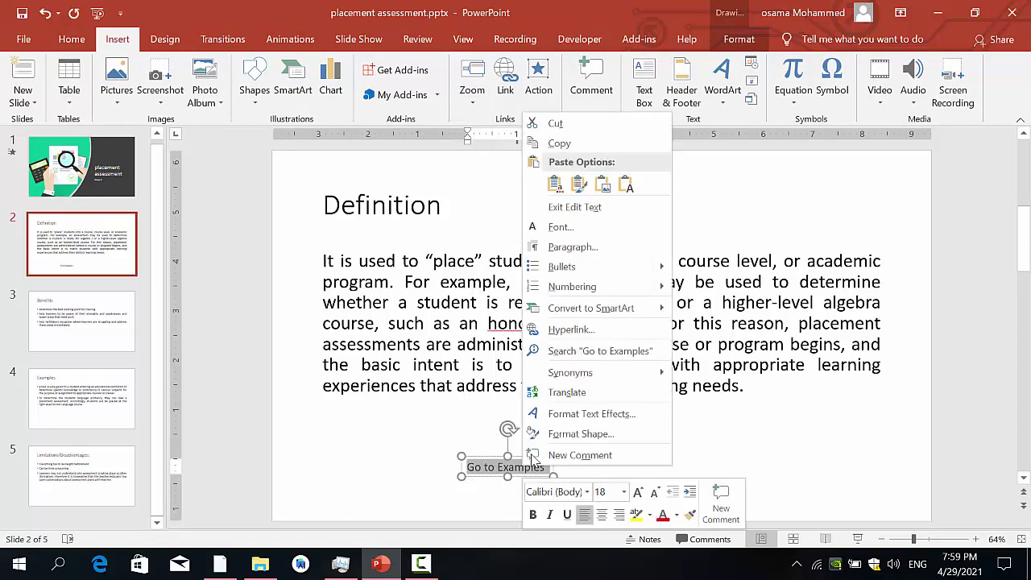
left_click(570, 329)
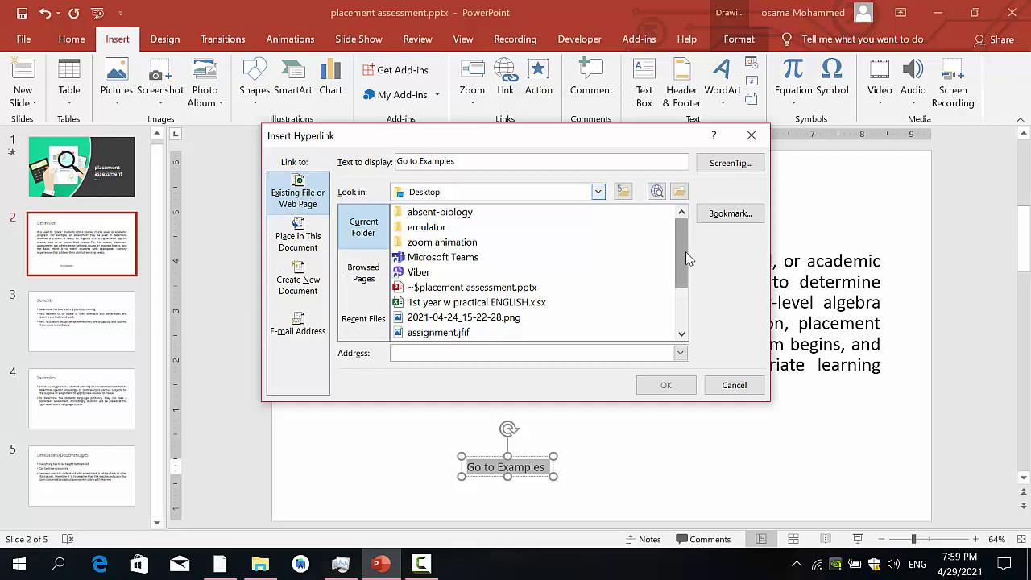
mouse_move(687, 258)
left_mouse_down()
mouse_move(686, 295)
mouse_move(684, 272)
left_mouse_up()
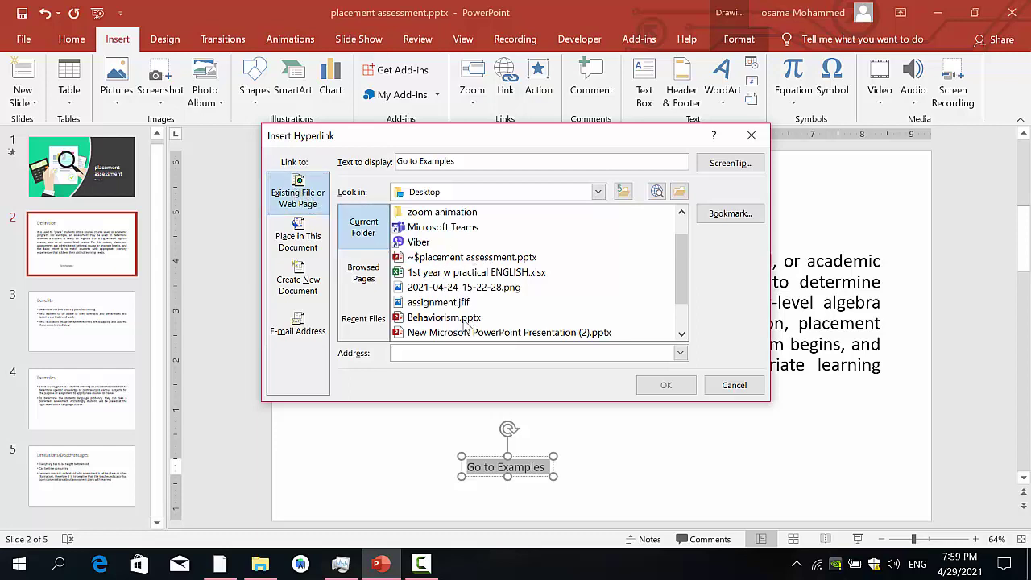
left_click(298, 240)
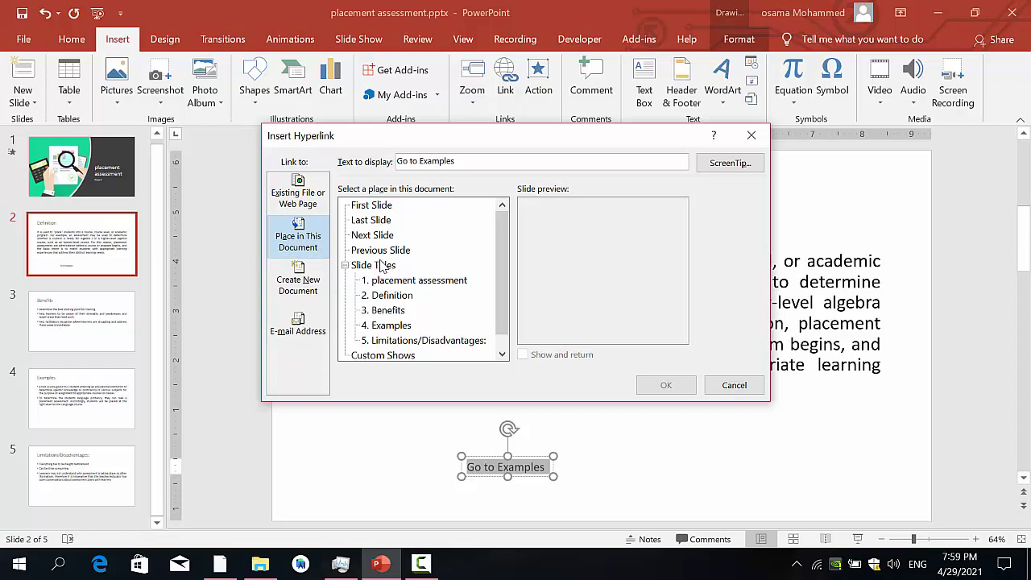
left_click(326, 251)
left_click(398, 296)
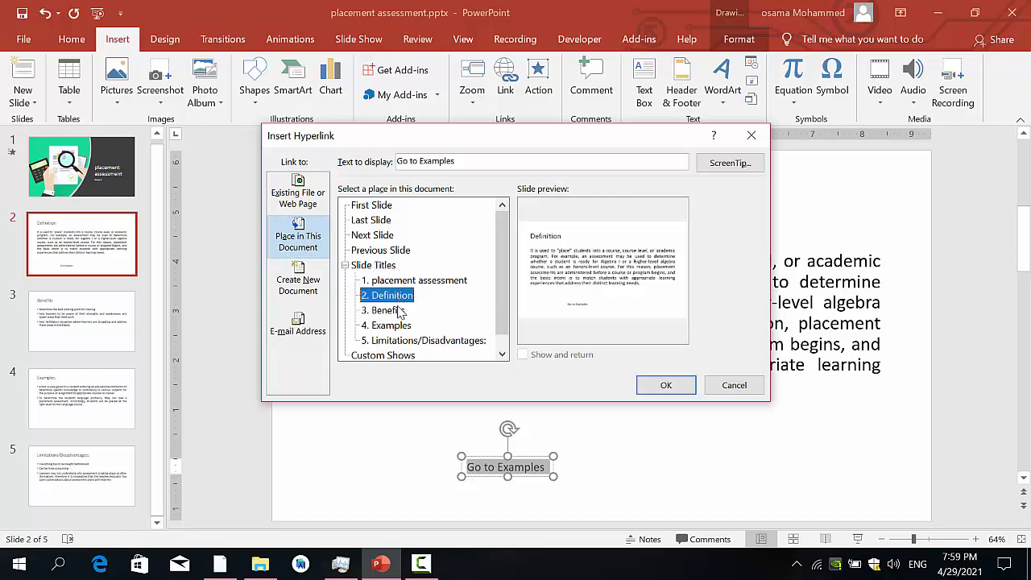
left_click(399, 311)
left_click(397, 326)
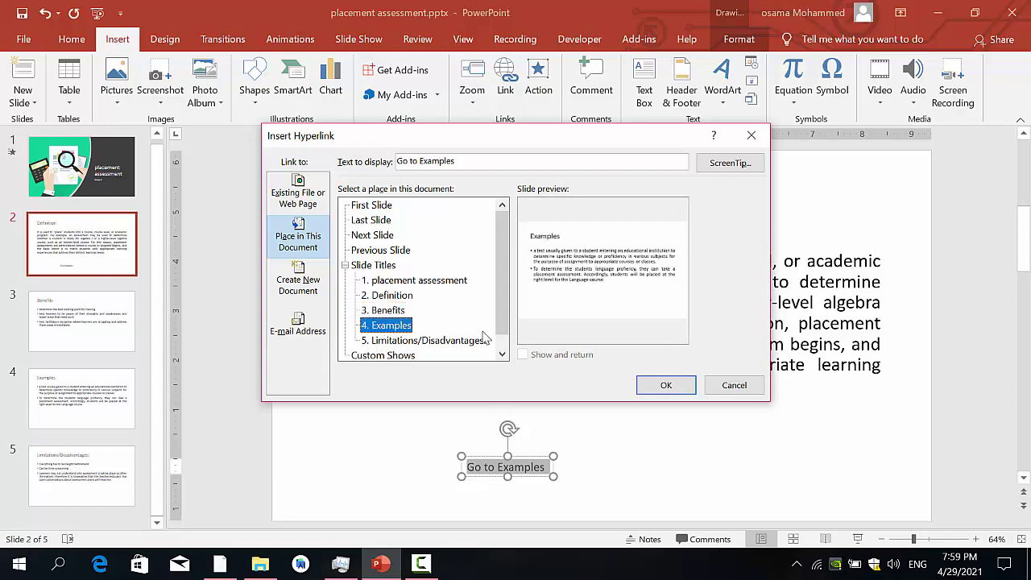
left_click(664, 386)
- Deselect the linked text and run the slide show from the Definition slide
left_click(685, 416)
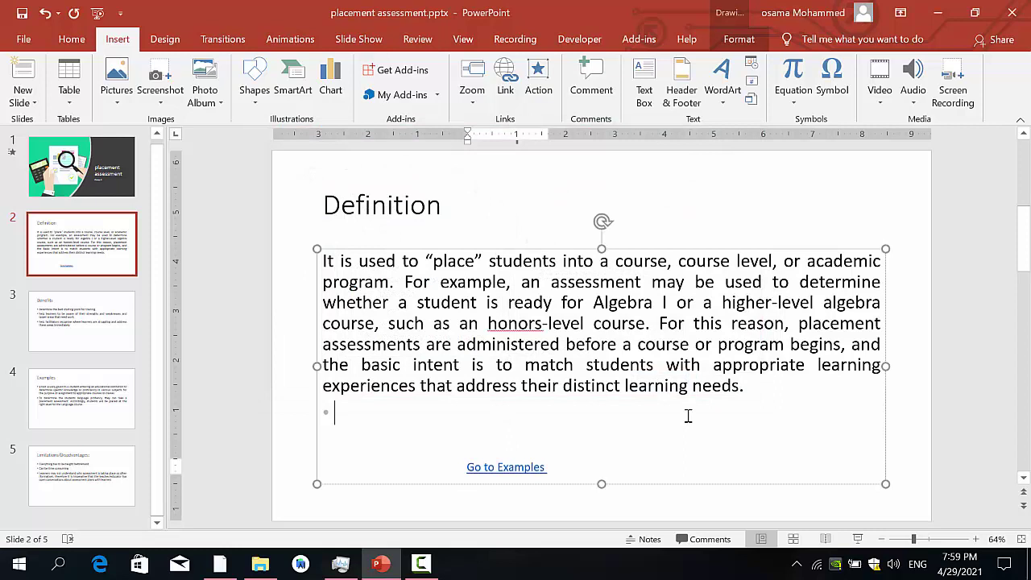
left_click(858, 539)
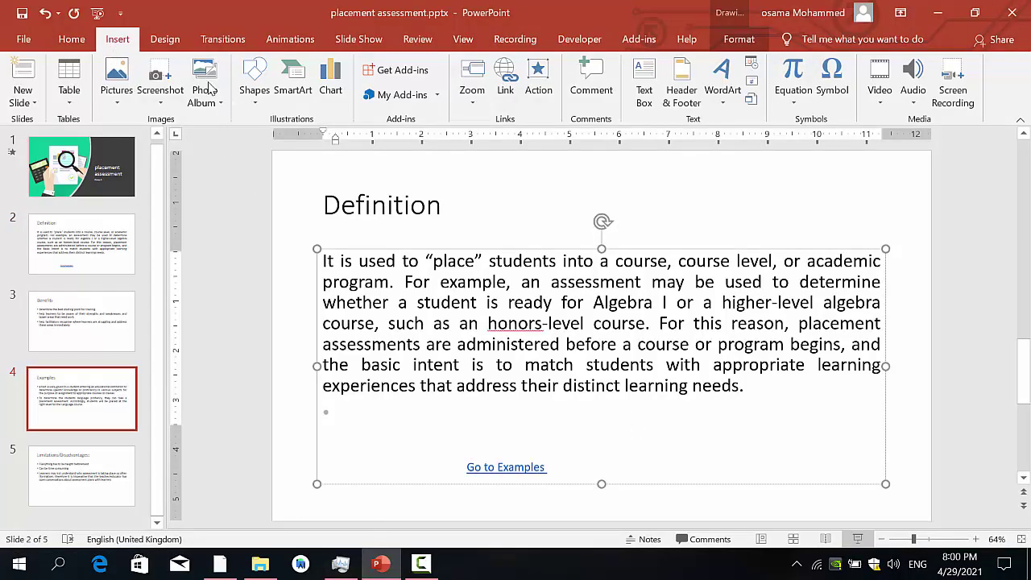
- Draw a right block arrow about 4.28" by 0.78" below the bullets on the Benefits slide and label it "Go to the last slide"
left_click(258, 108)
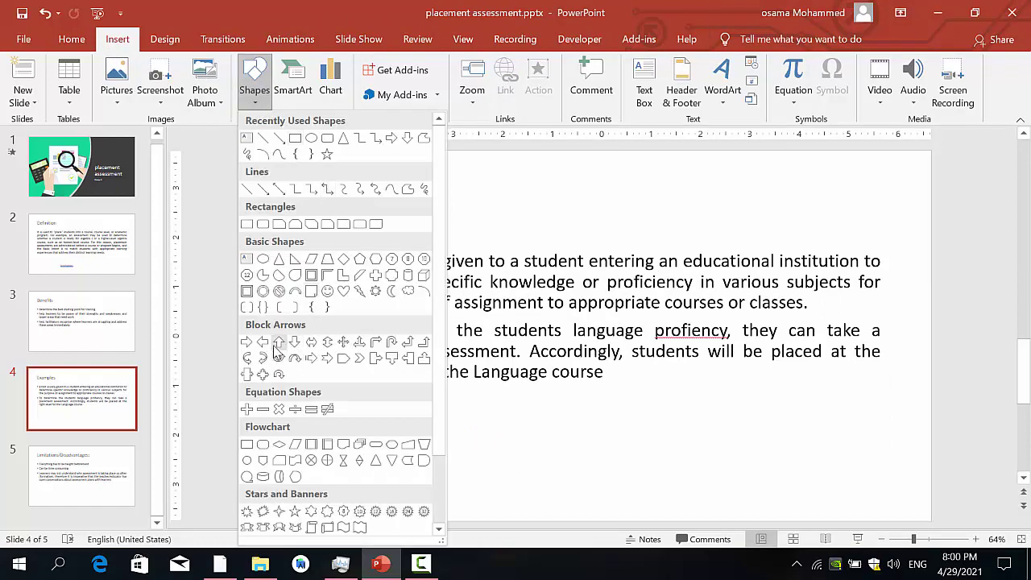
left_click(247, 341)
left_click_drag(551, 464, 762, 501)
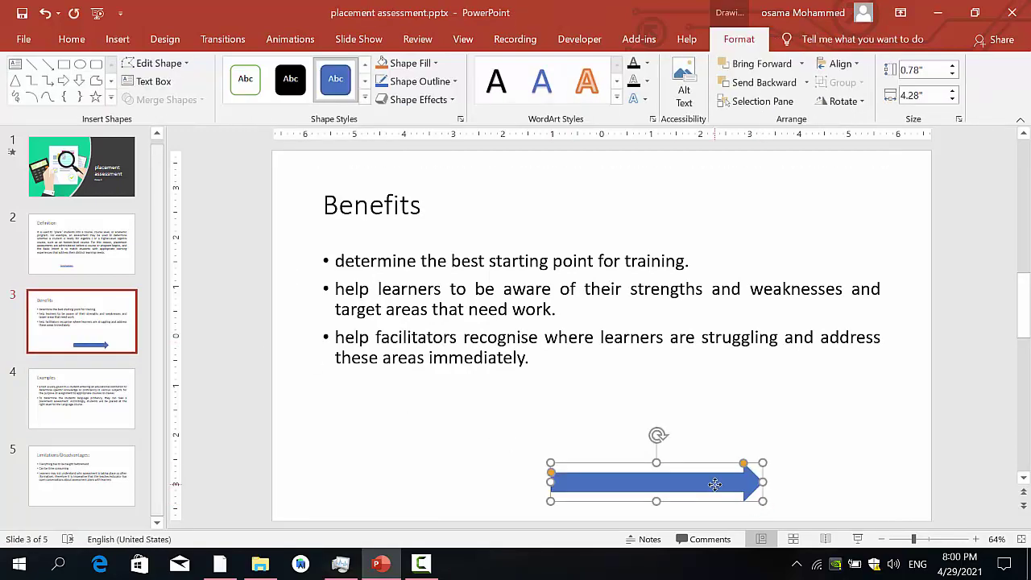
type("Go t")
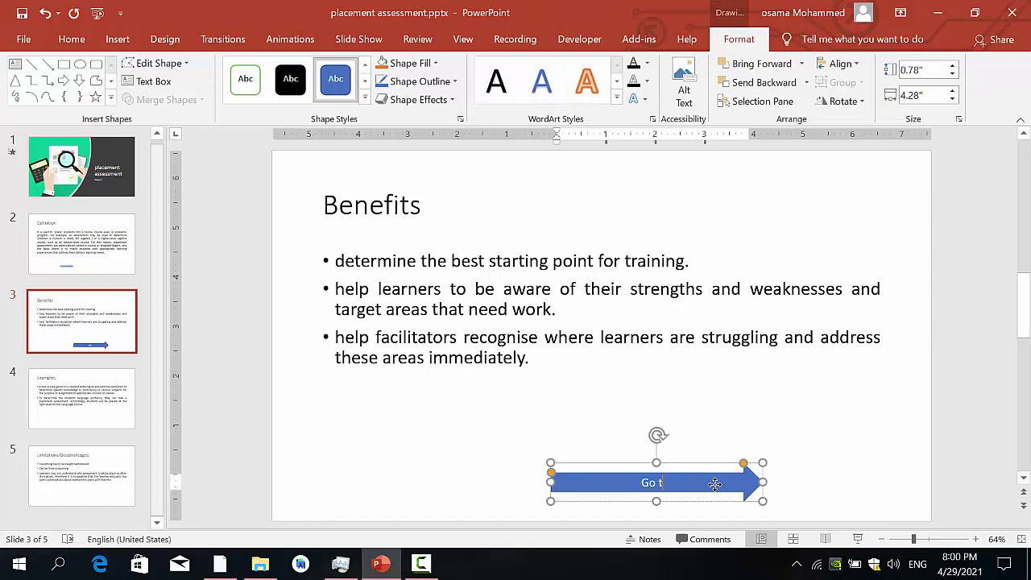
type("o the last p")
type("lide")
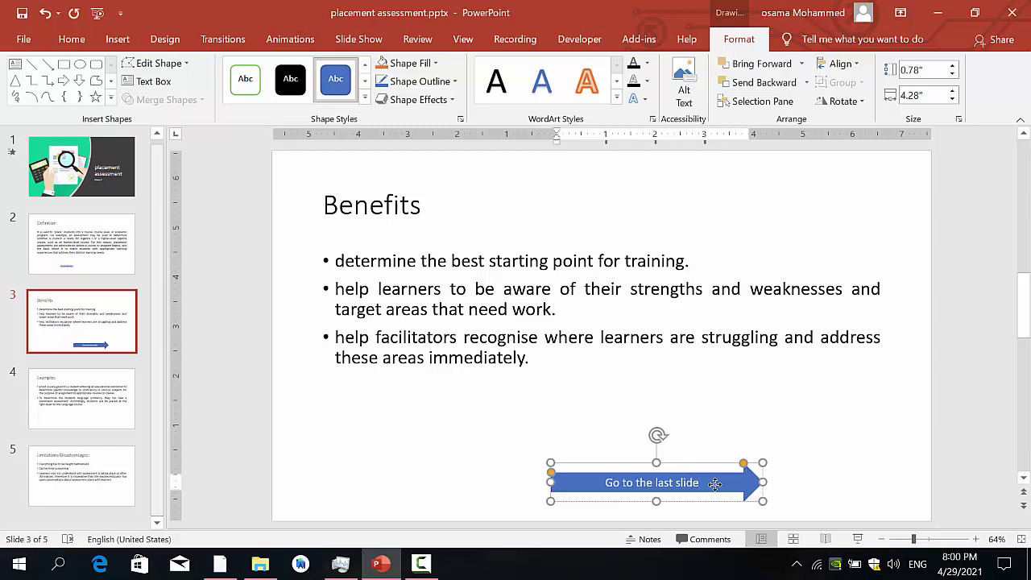
left_click(701, 363)
- Look at the Limitations/Disadvantages slide, then return to the Benefits slide and select its arrow
left_click(121, 467)
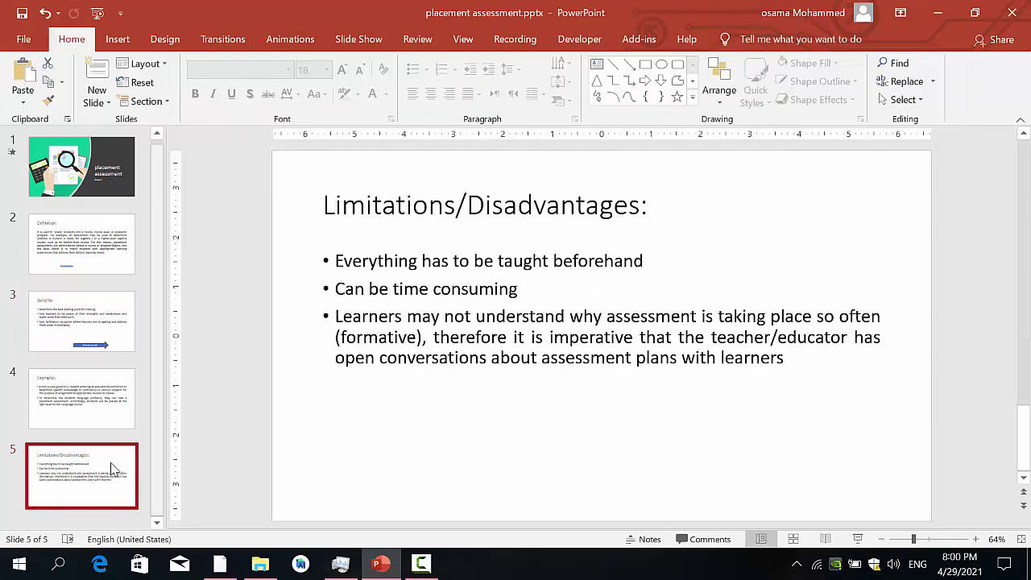
left_click(92, 343)
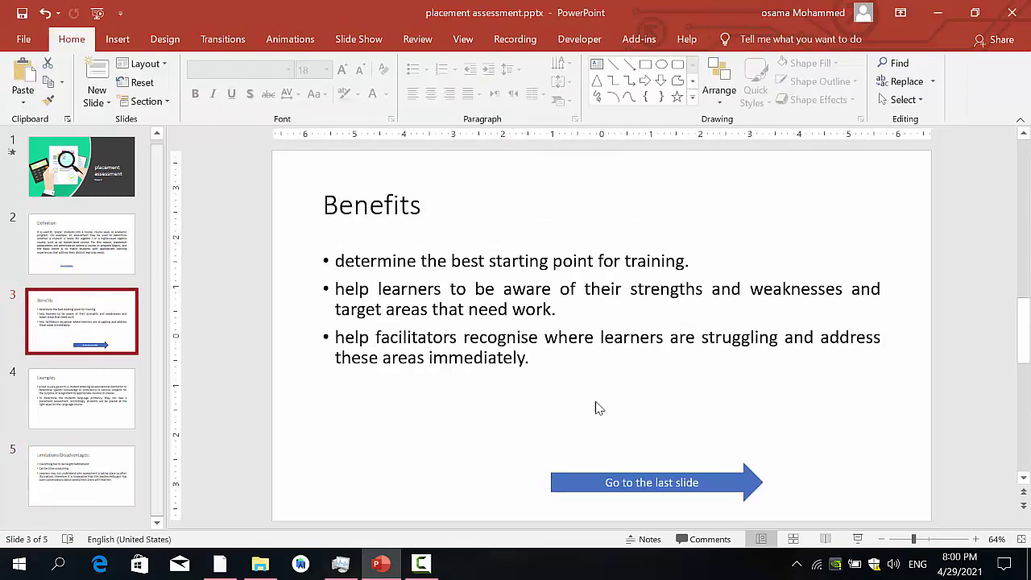
left_click(730, 480)
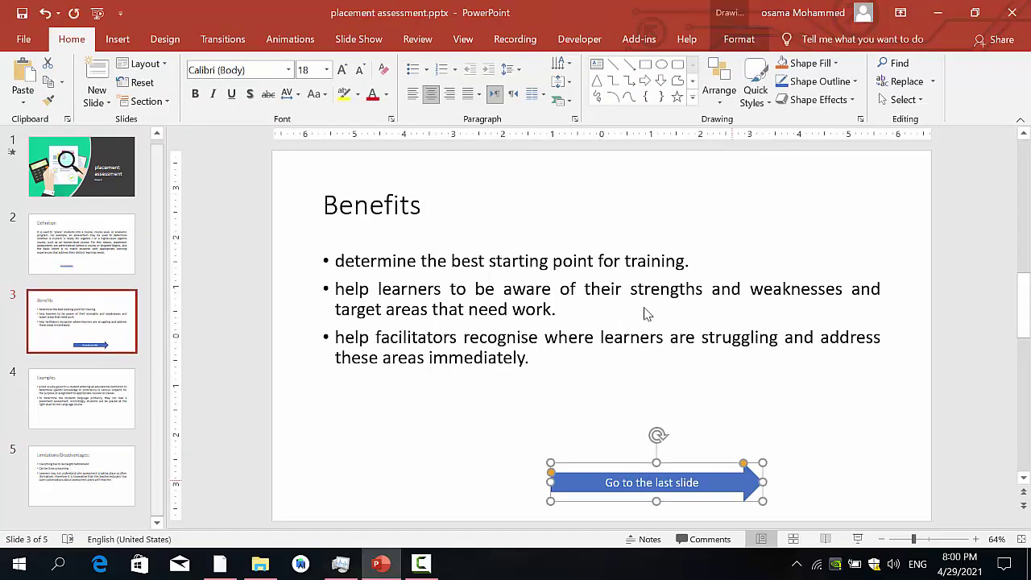
left_click(118, 38)
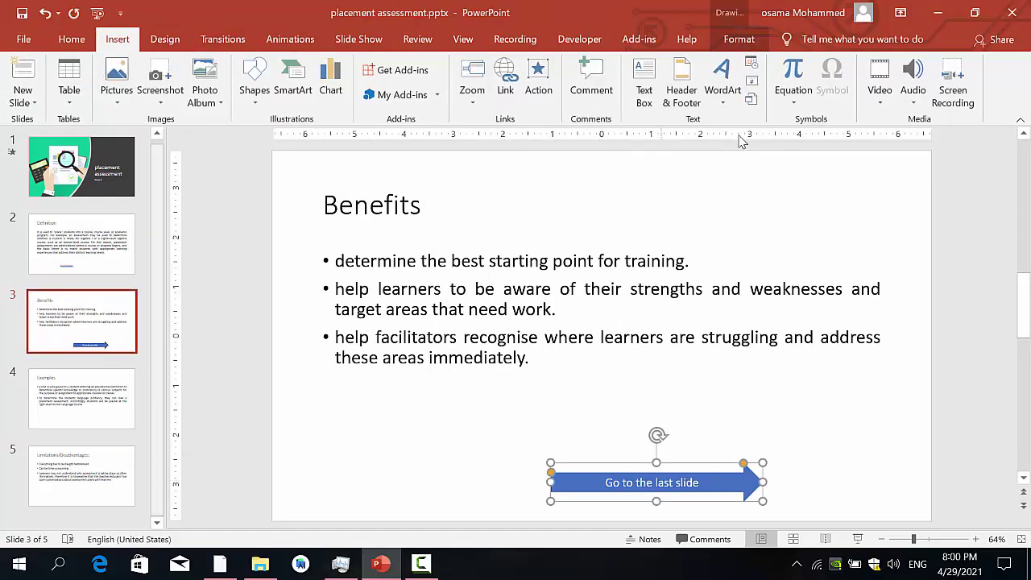
left_click(505, 81)
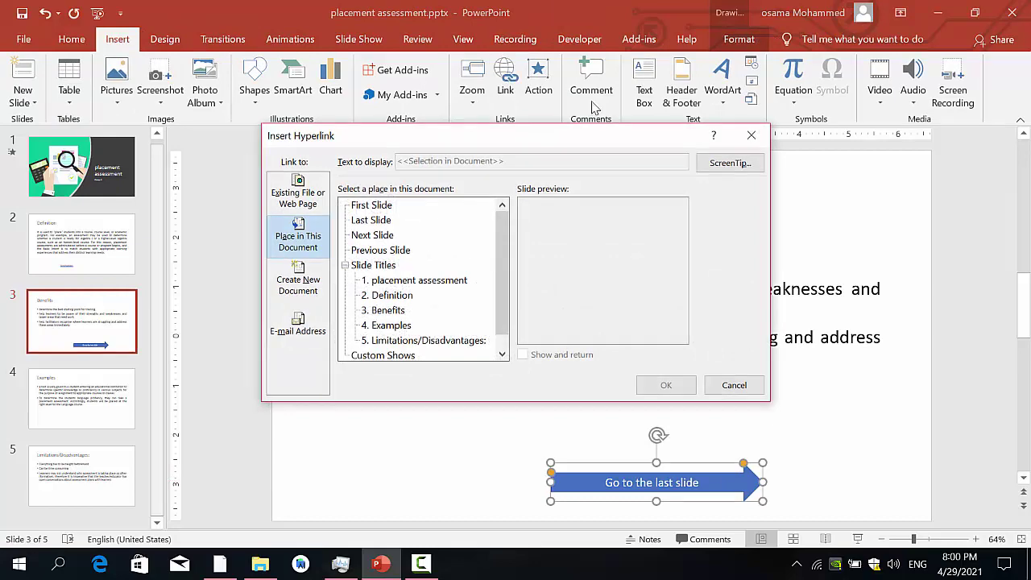
left_click(751, 134)
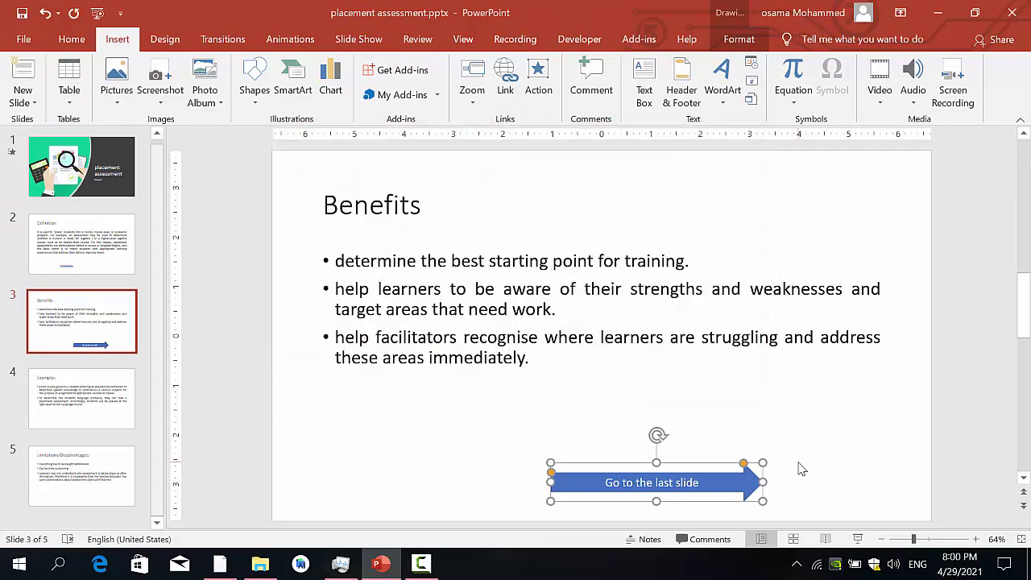
- Hyperlink the "Go to the last slide" arrow to slide 5, Limitations/Disadvantages, as a place in this document
right_click(743, 482)
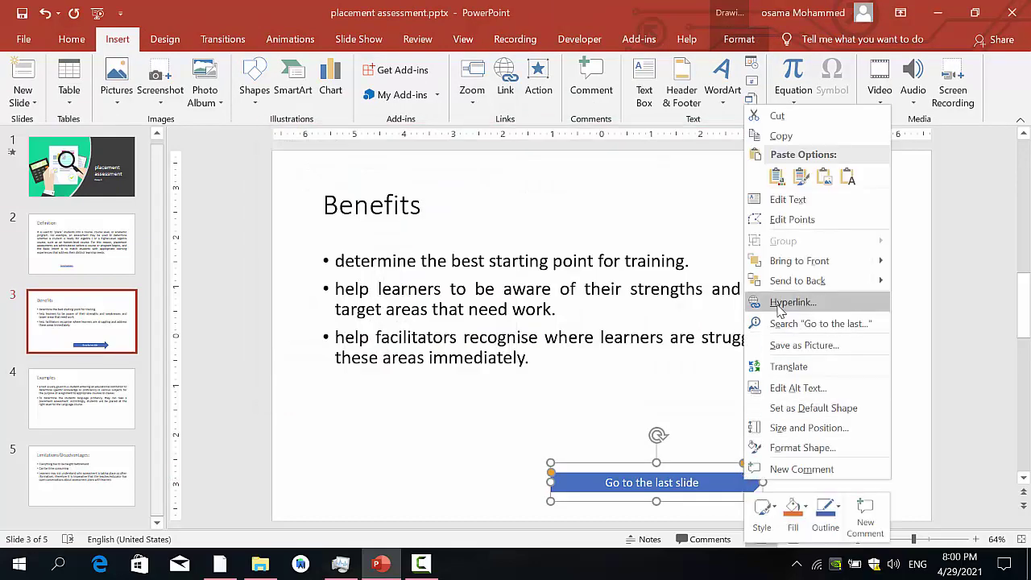
left_click(793, 302)
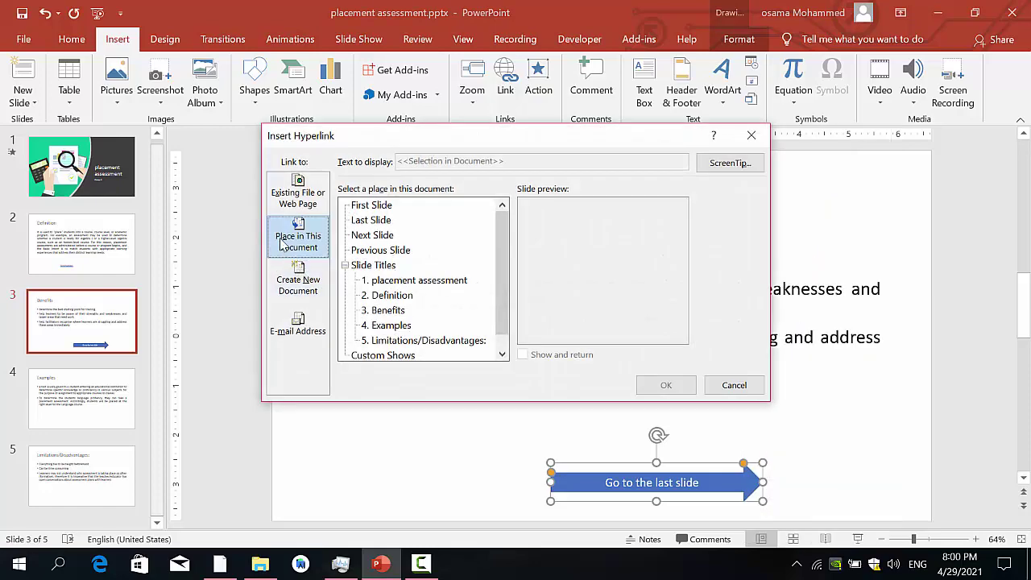
left_click(397, 341)
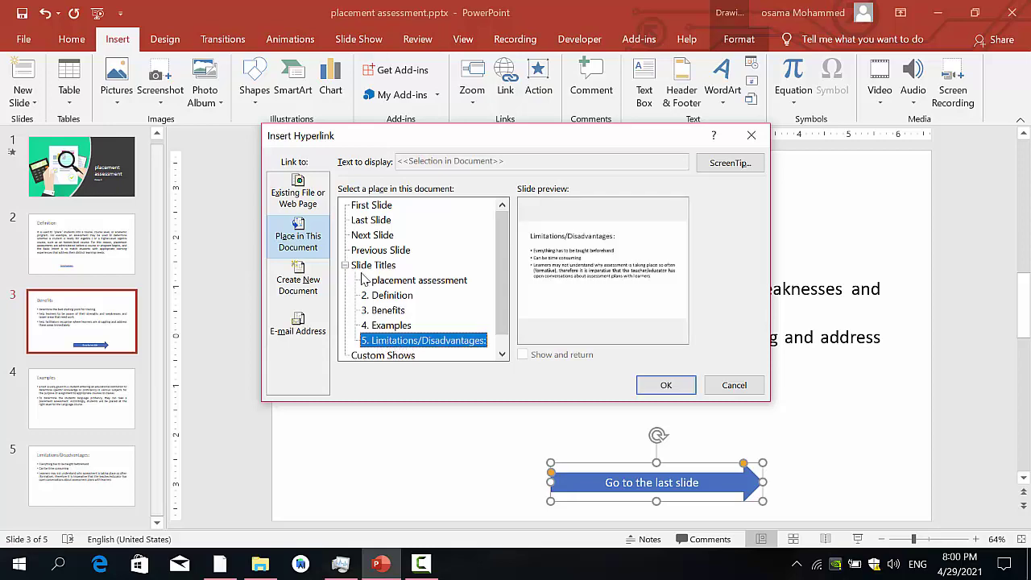
double_click(378, 342)
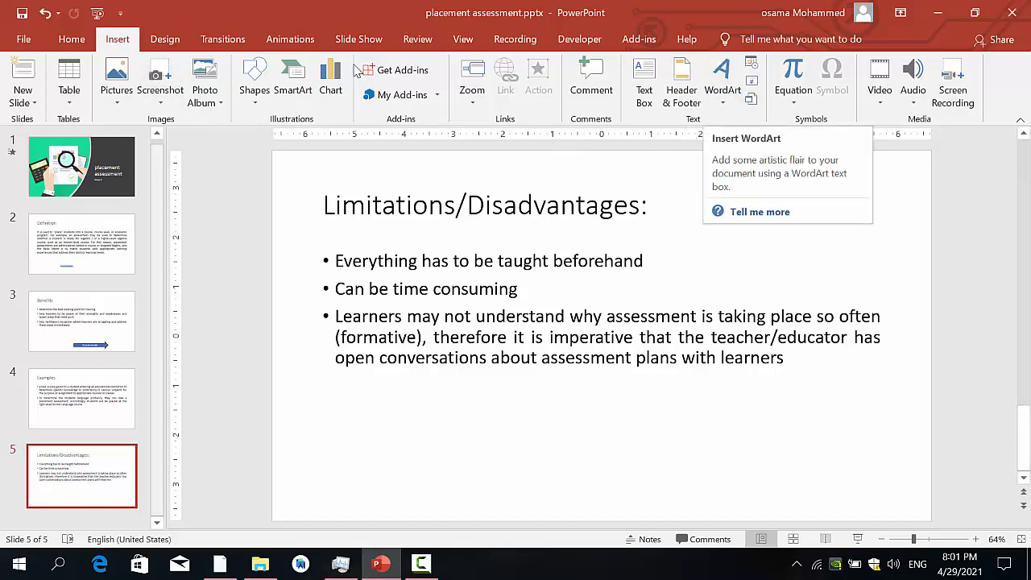
left_click(722, 101)
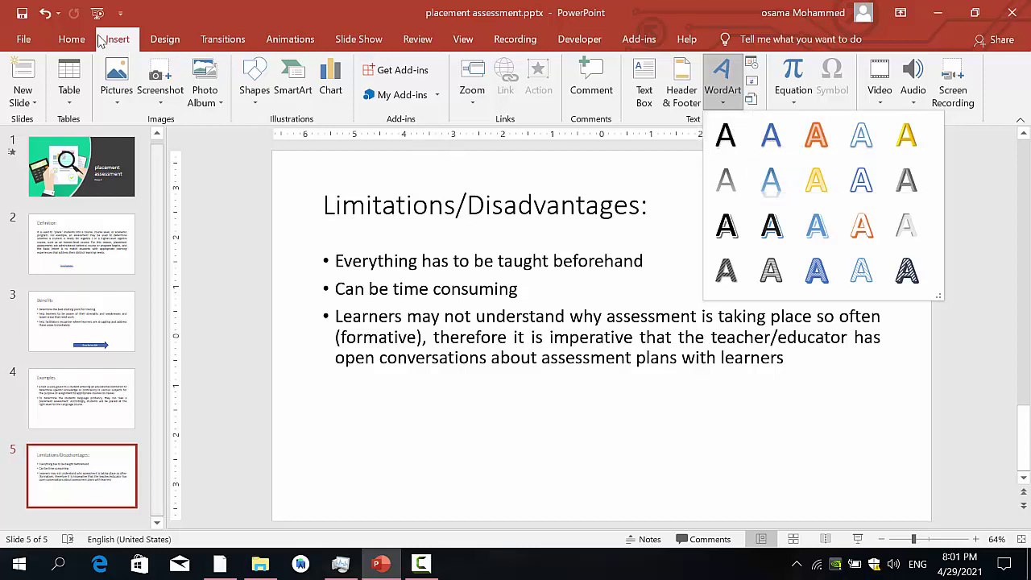
left_click(617, 343)
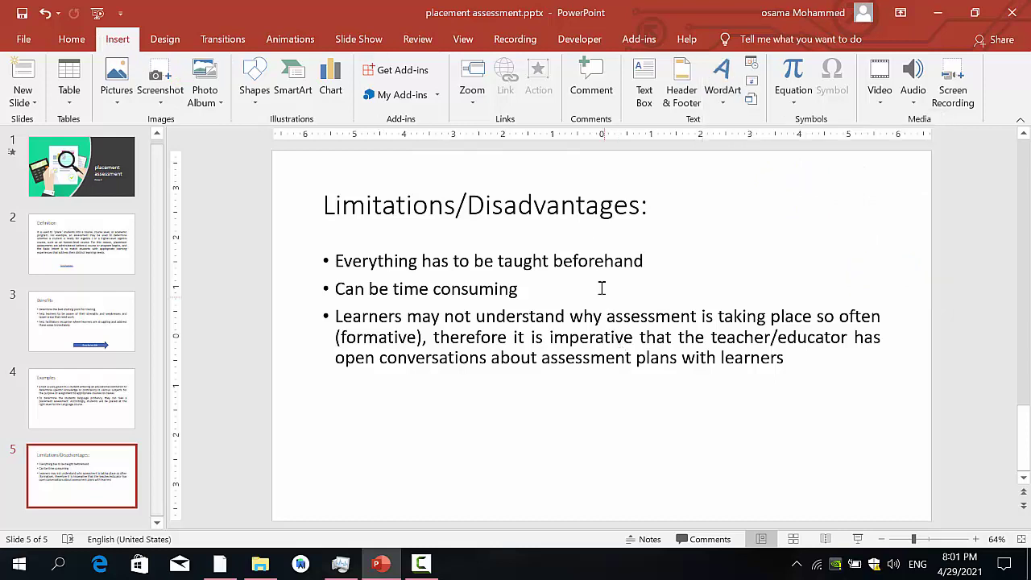
left_click(592, 266)
- Insert a WordArt in the solid blue style on the Limitations/Disadvantages slide and move it below the bullets
left_click(671, 407)
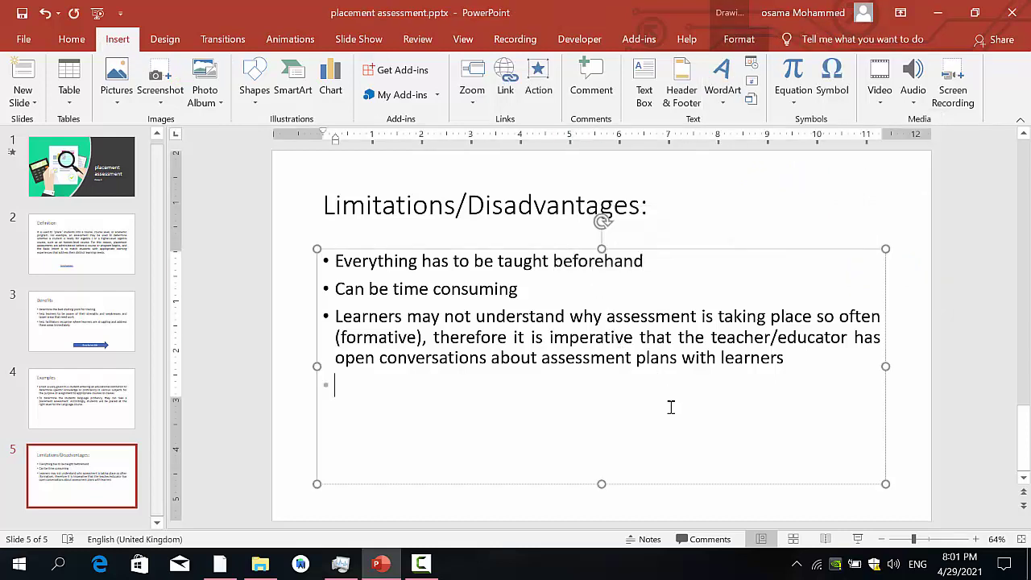
left_click(721, 74)
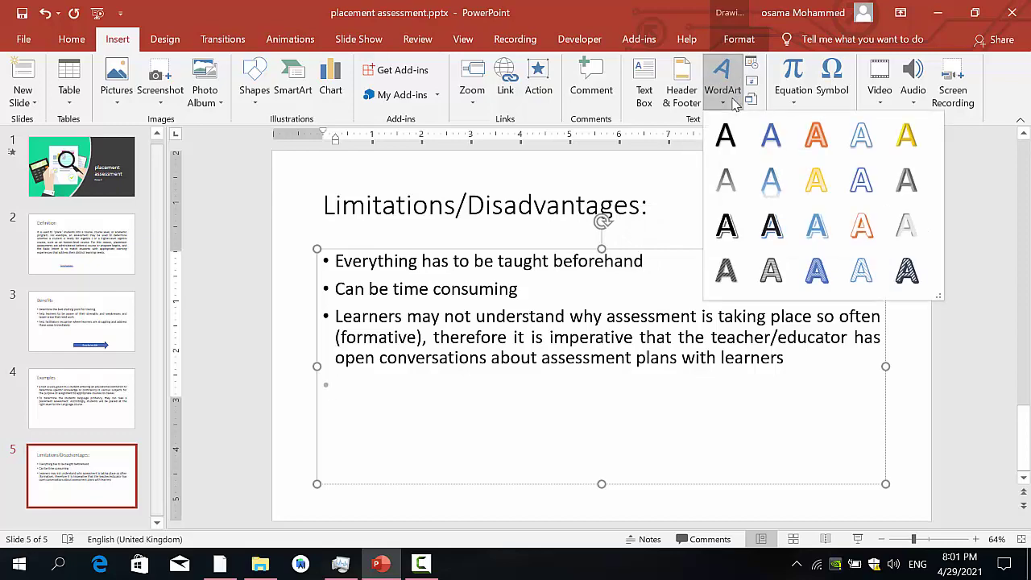
left_click(775, 149)
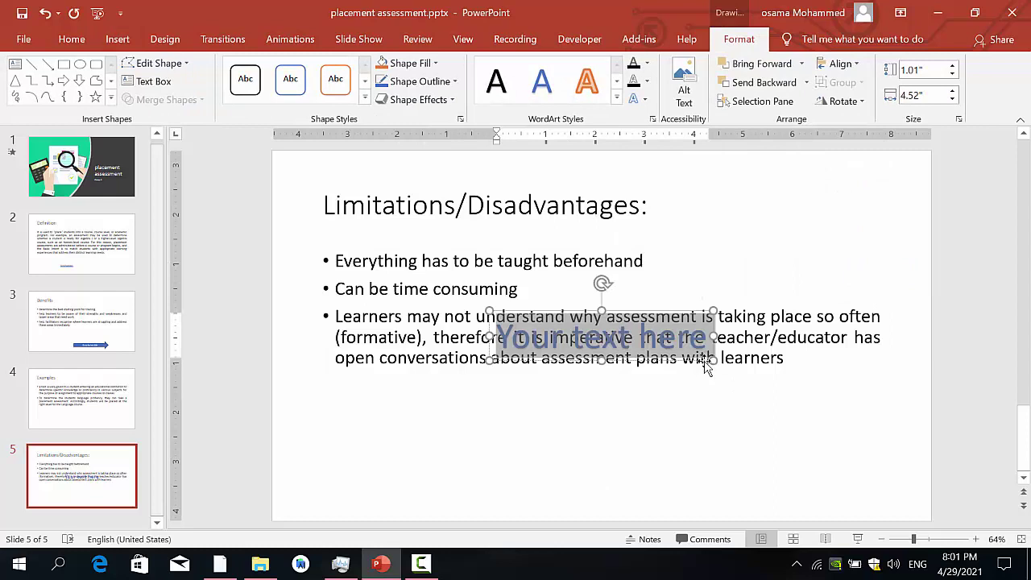
left_click_drag(706, 365, 644, 424)
- Replace the blue WordArt's placeholder text with "Cihan university"
double_click(628, 426)
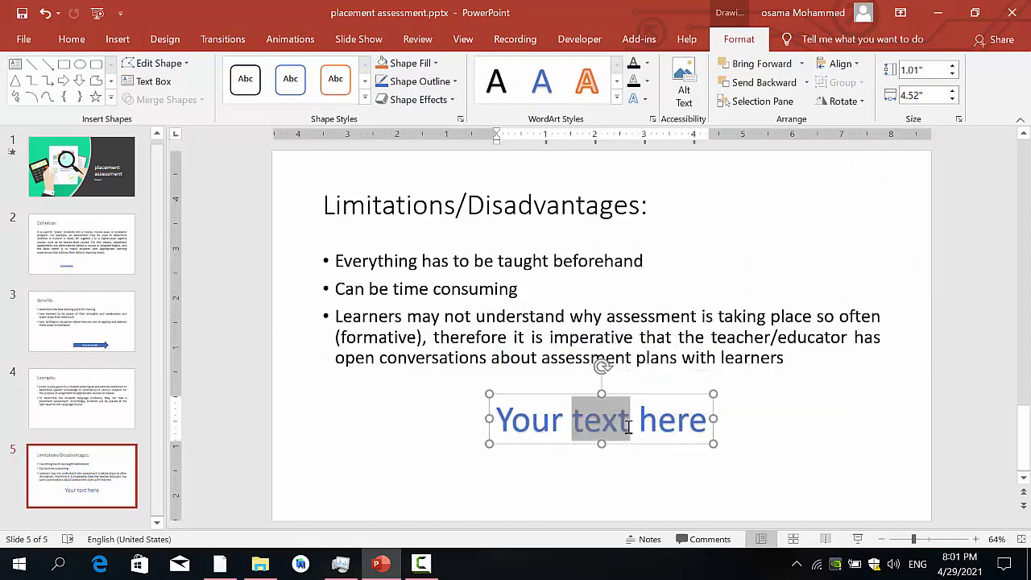
key("ctrl+a")
key("Delete")
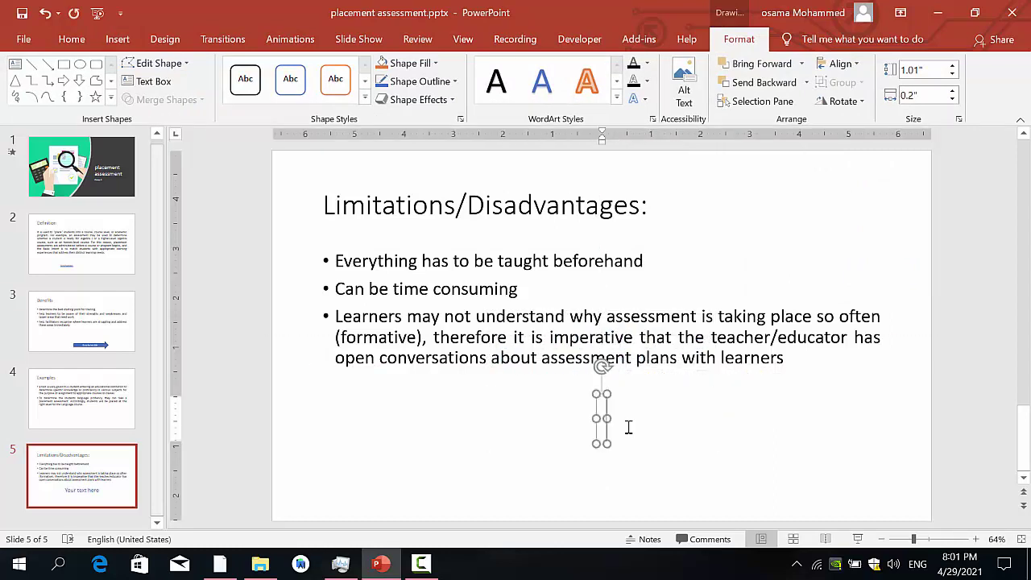
type("Cihan university")
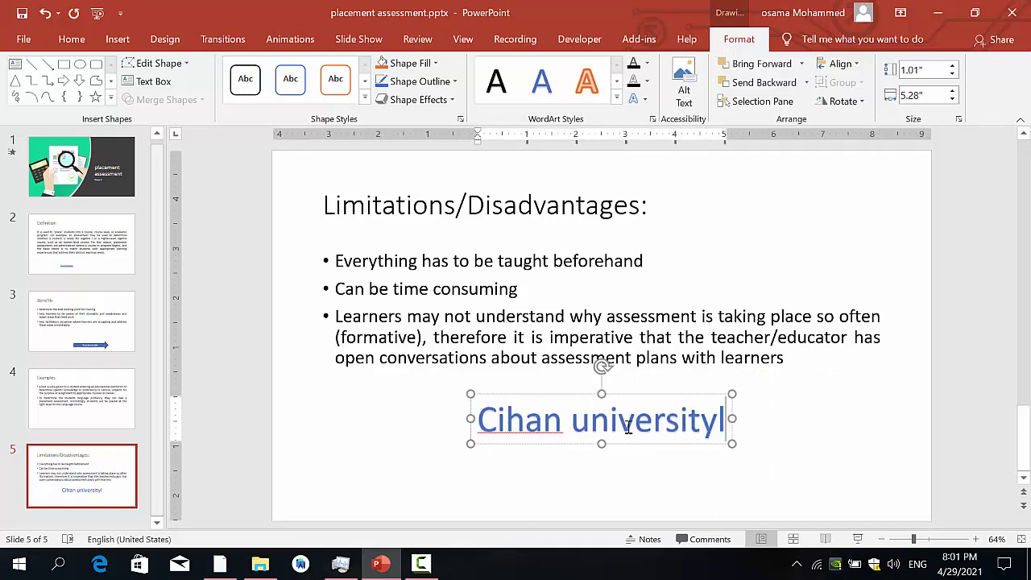
key("BackSpace")
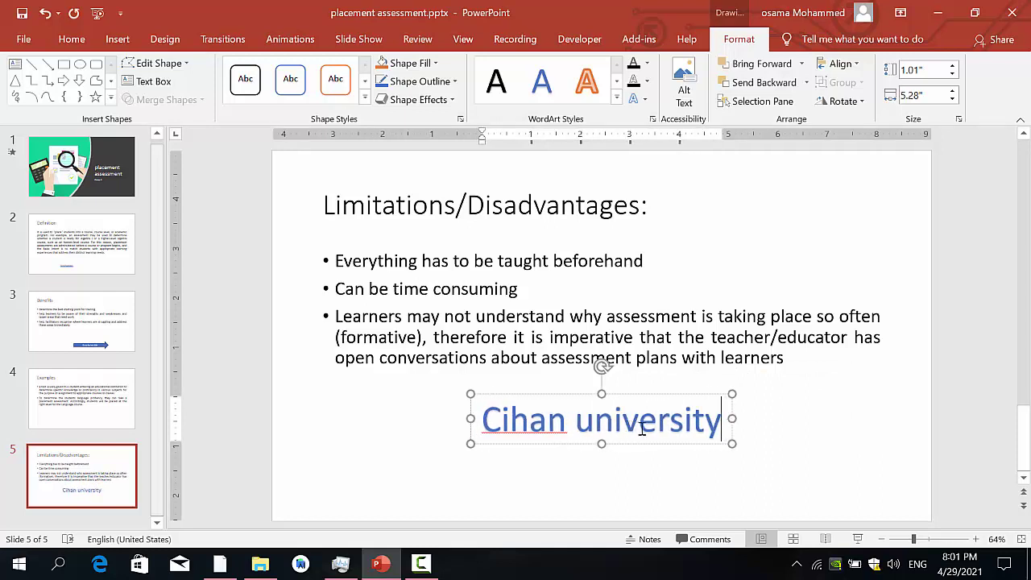
left_click(724, 451)
left_click(686, 438)
- Insert a second WordArt in the orange outlined style and move it below the bullets, to the left of "Cihan university"
left_click(117, 39)
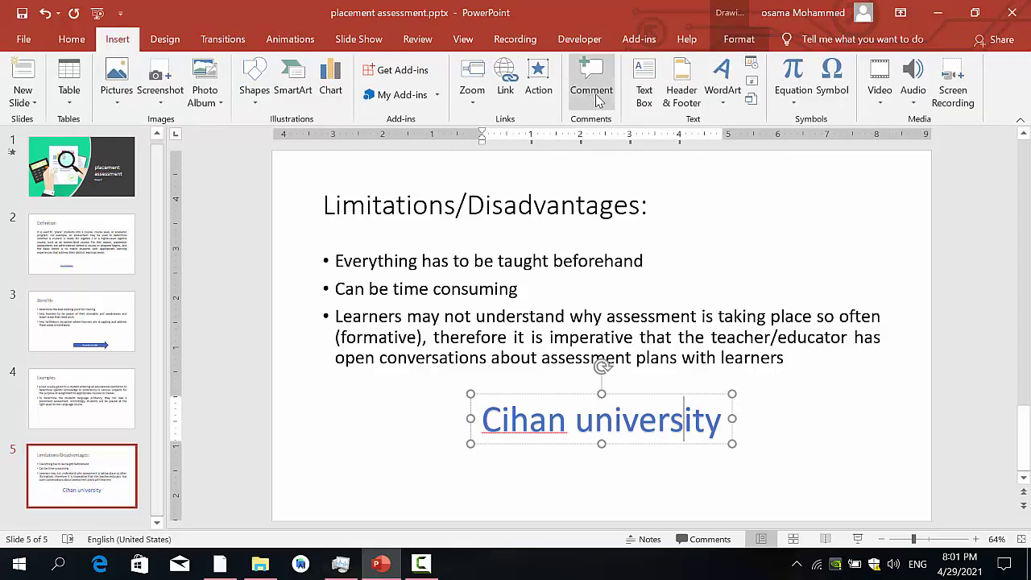
left_click(730, 100)
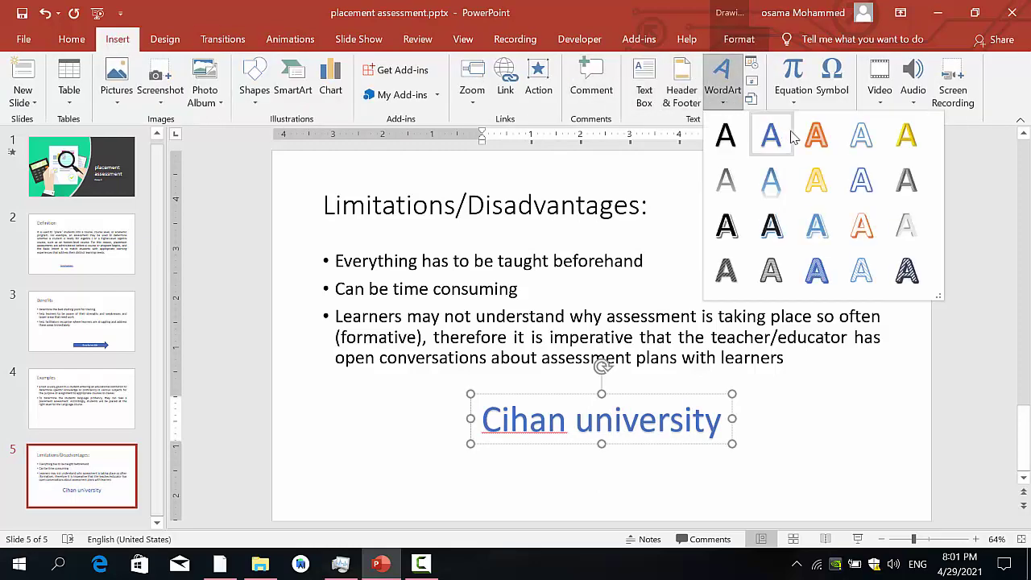
left_click(816, 137)
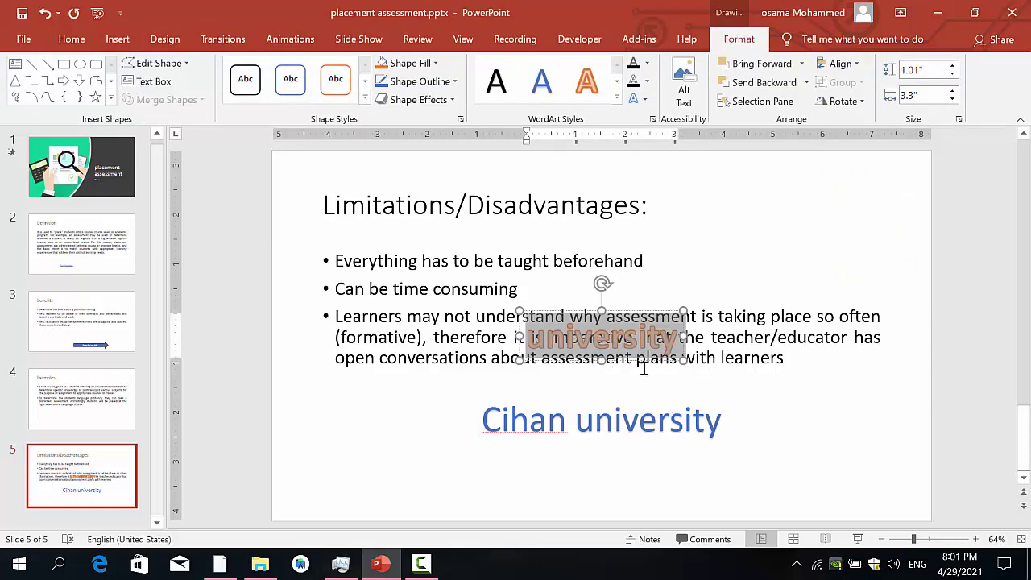
left_click_drag(641, 366, 438, 419)
- Replace the orange WordArt's text with the person's first name, capitalized, and leave the WordArt
double_click(433, 401)
key("BackSpace")
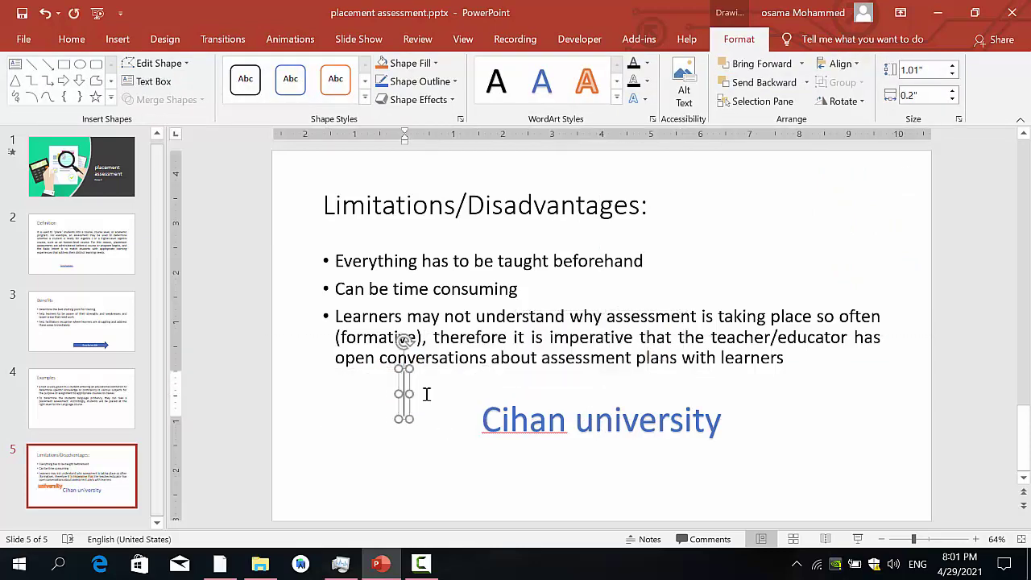
type("Osam")
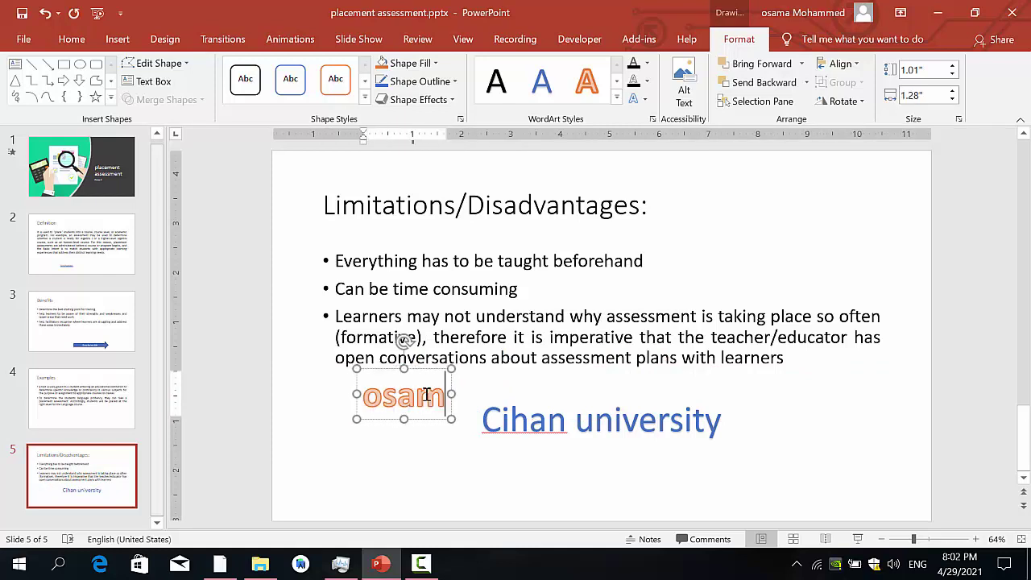
type("a")
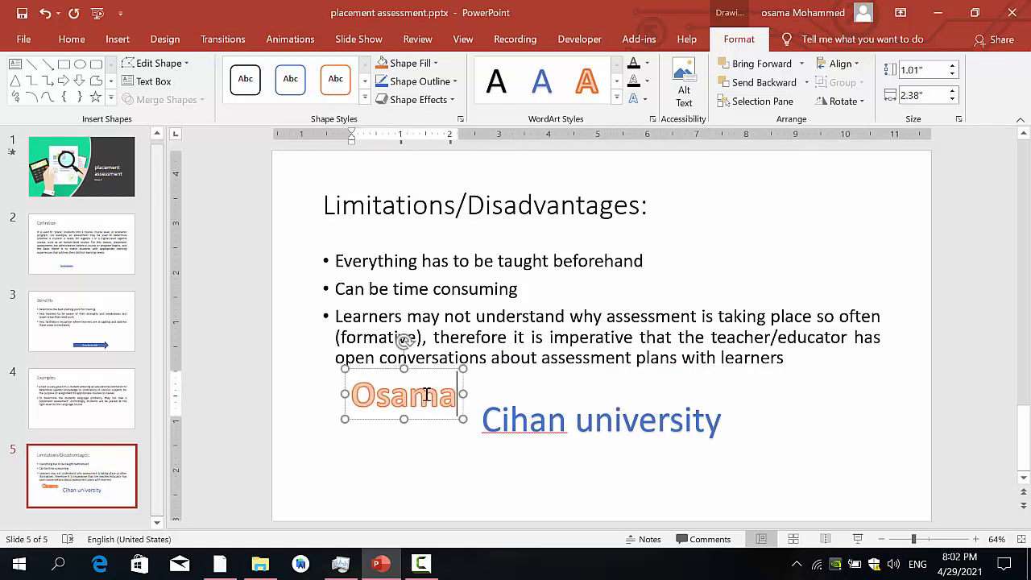
left_click(495, 390)
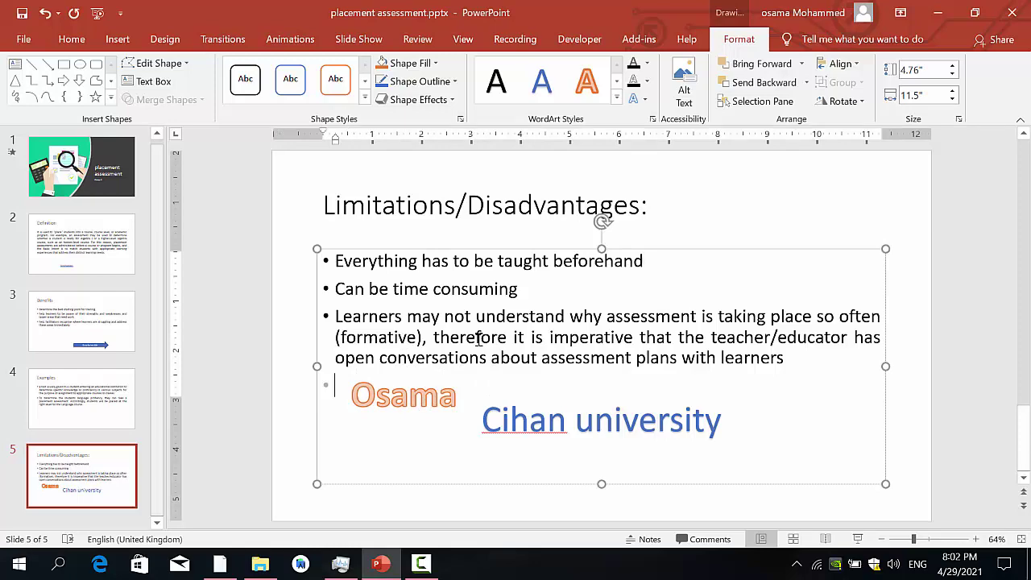